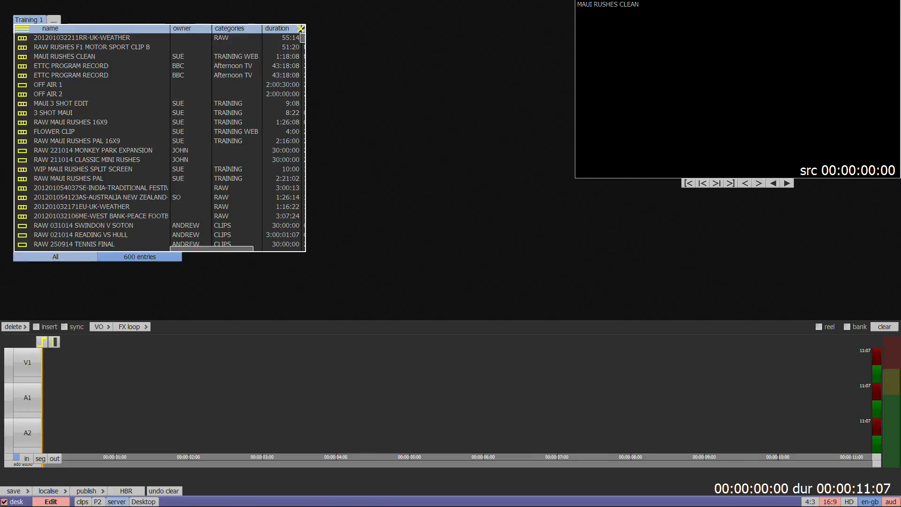
Step: Filter the clip list by name with "mau" to narrow it to the Maui clips
click(94, 29)
text(ma)
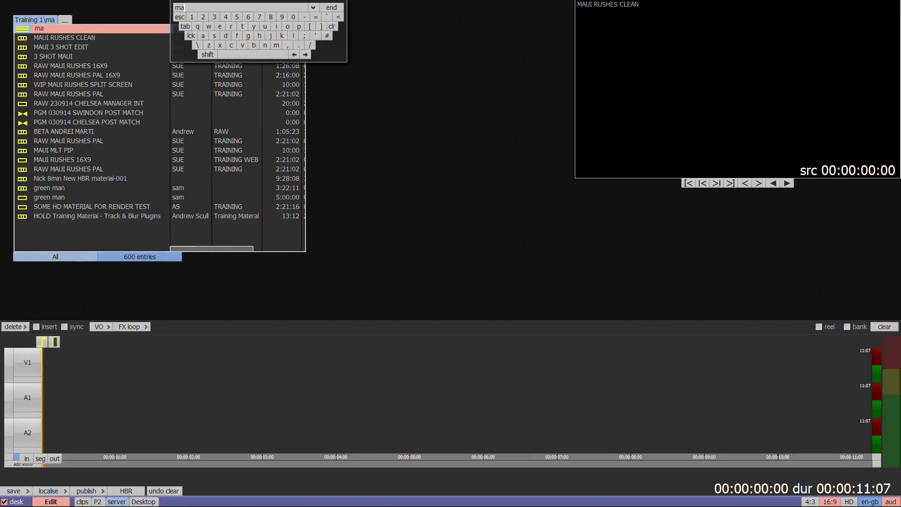
text(u)
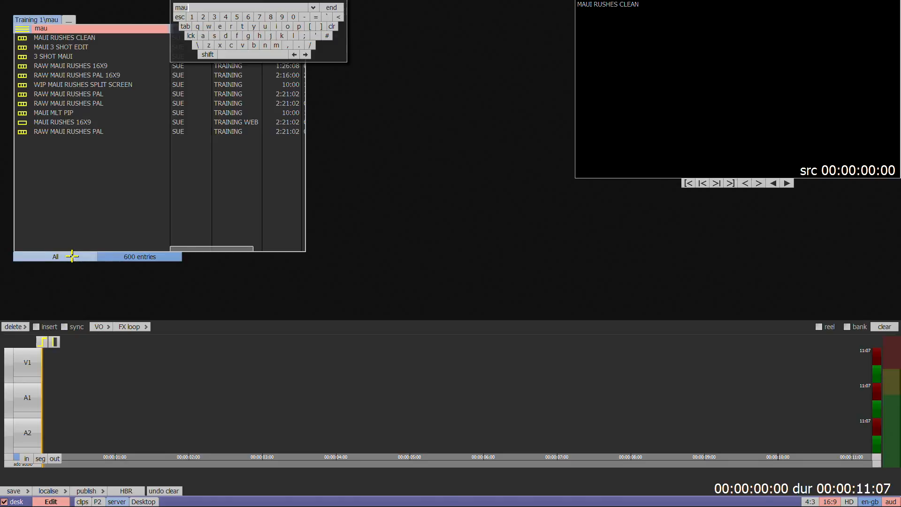
click(72, 256)
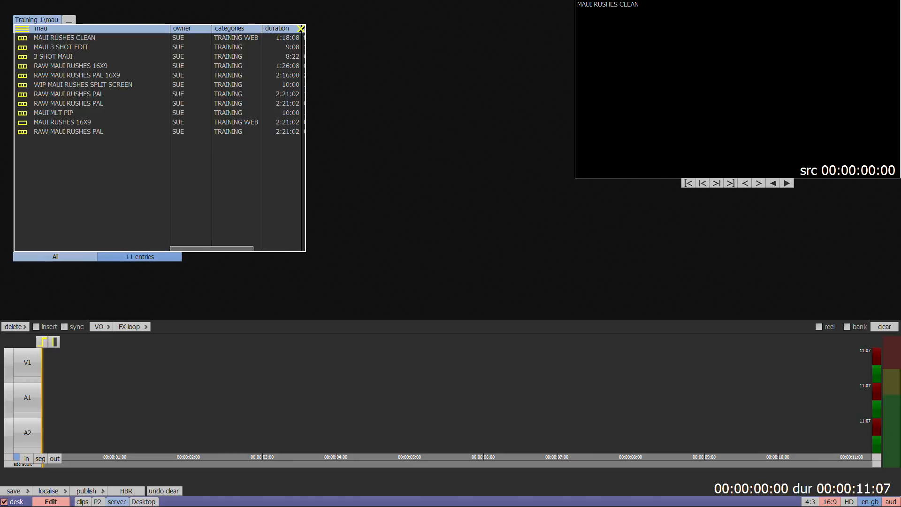
Step: Open the MAUI RUSHES CLEAN clip as a source on the desktop and close the clip list
click(57, 37)
drag(57, 37, 326, 8)
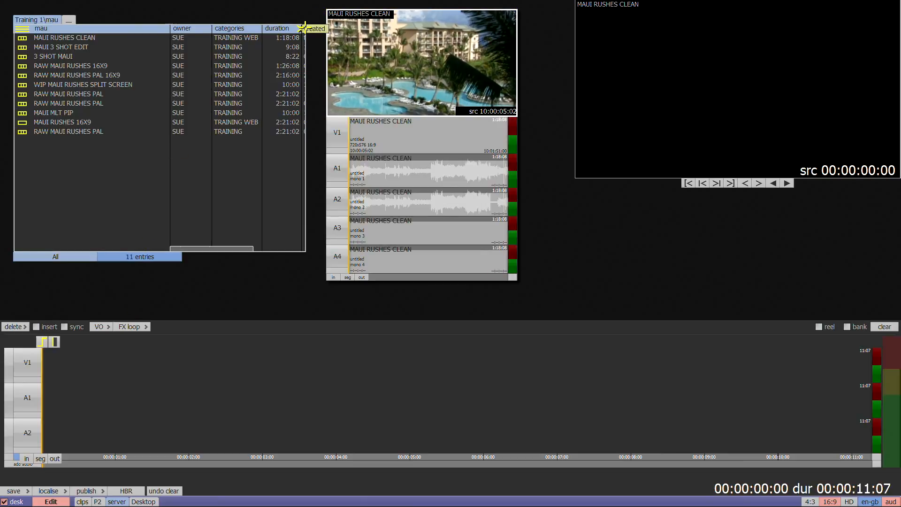
click(301, 28)
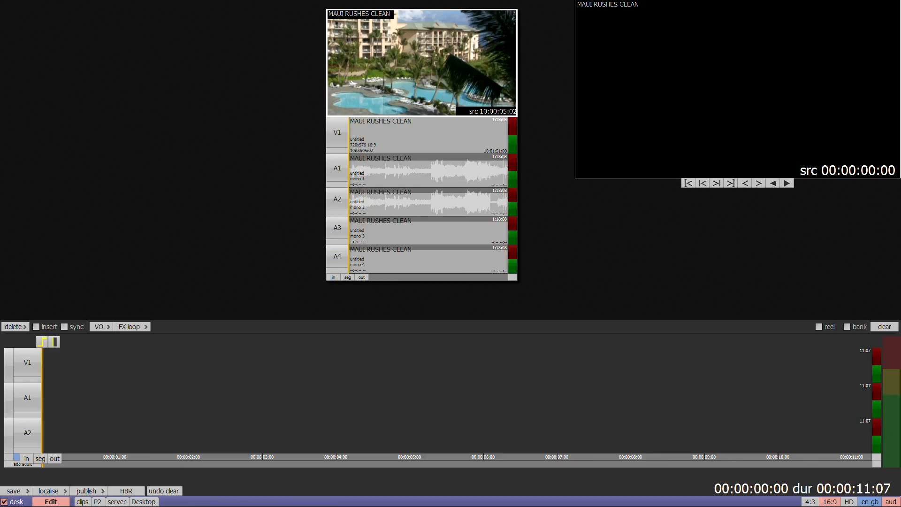
Step: Show the source clip's track output settings and route audio tracks A1 and A2 to channels 1-2
click(339, 183)
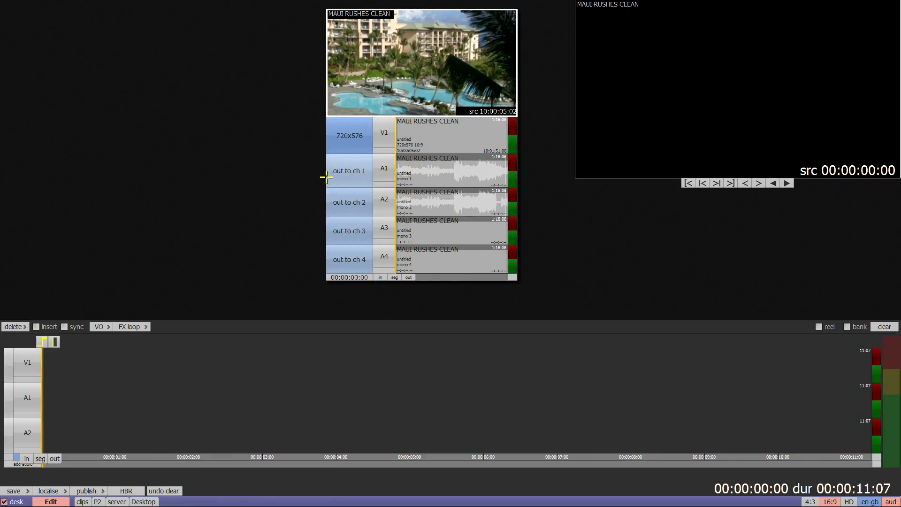
click(342, 173)
click(350, 173)
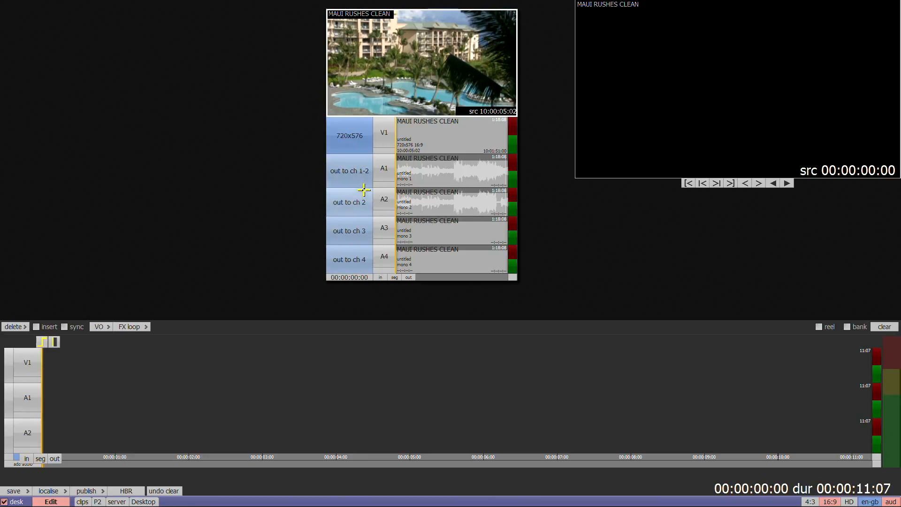
click(354, 202)
click(350, 206)
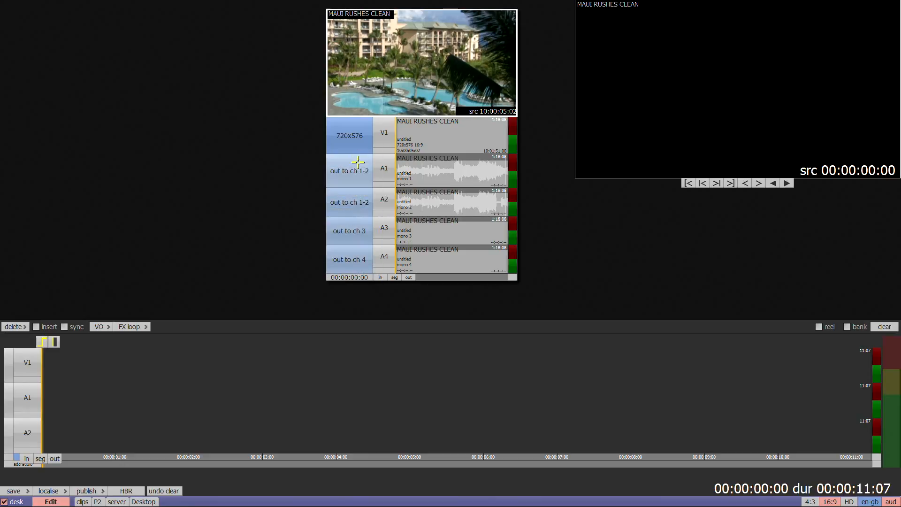
Step: Choose the outputs for source audio tracks A3 and A4, with A4 on channel 4, and hide the output settings
click(356, 229)
click(350, 233)
click(349, 260)
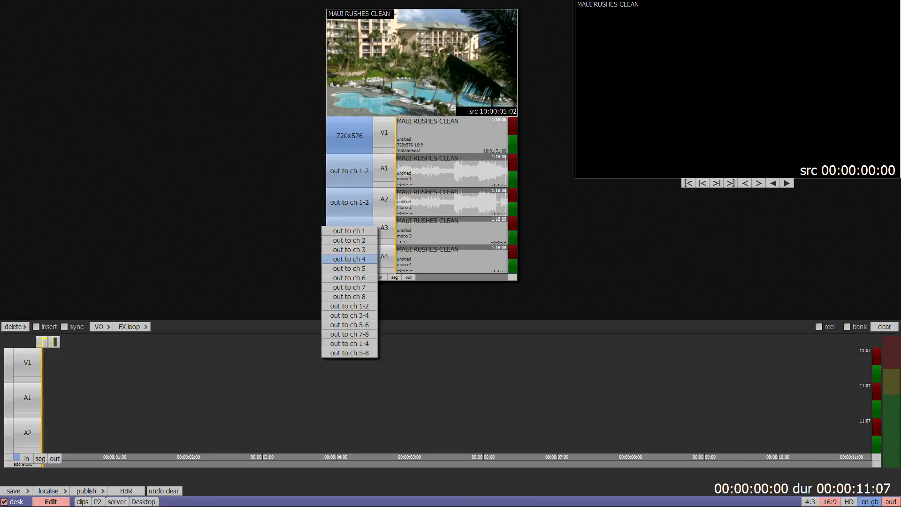
click(350, 257)
drag(386, 174, 333, 182)
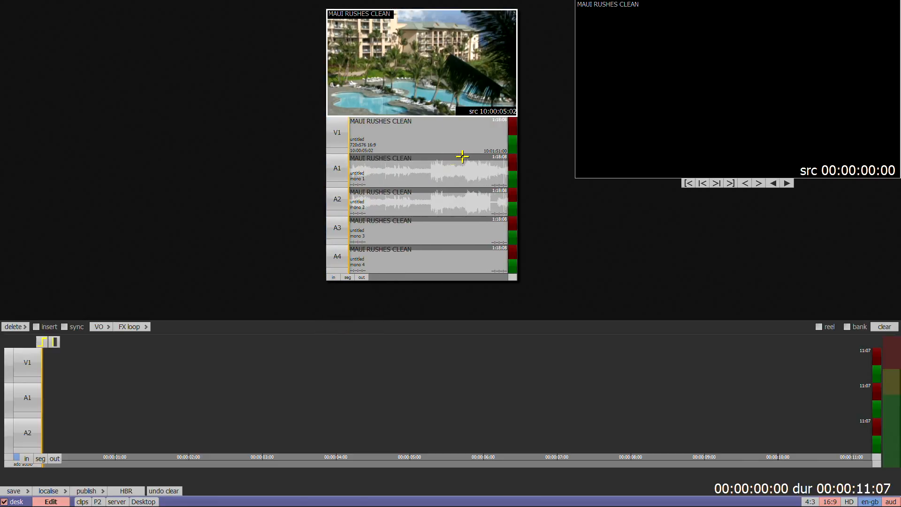
Step: Play the source clip while soloing audio tracks A1 to A4 in turn, finishing with A1 soloed
click(513, 177)
click(425, 96)
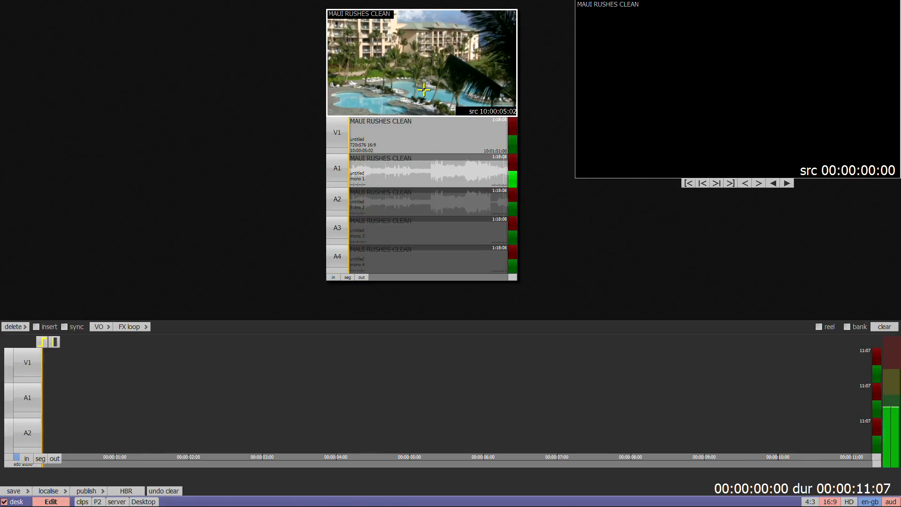
click(513, 207)
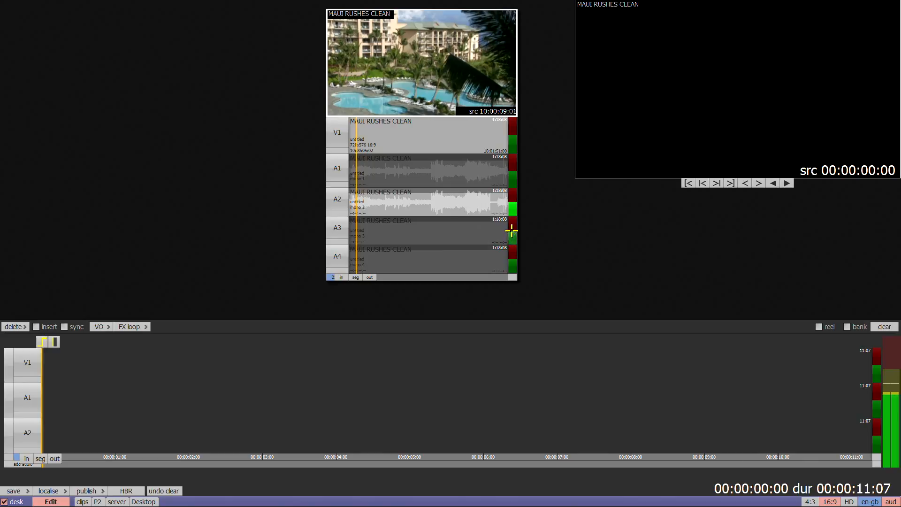
click(512, 241)
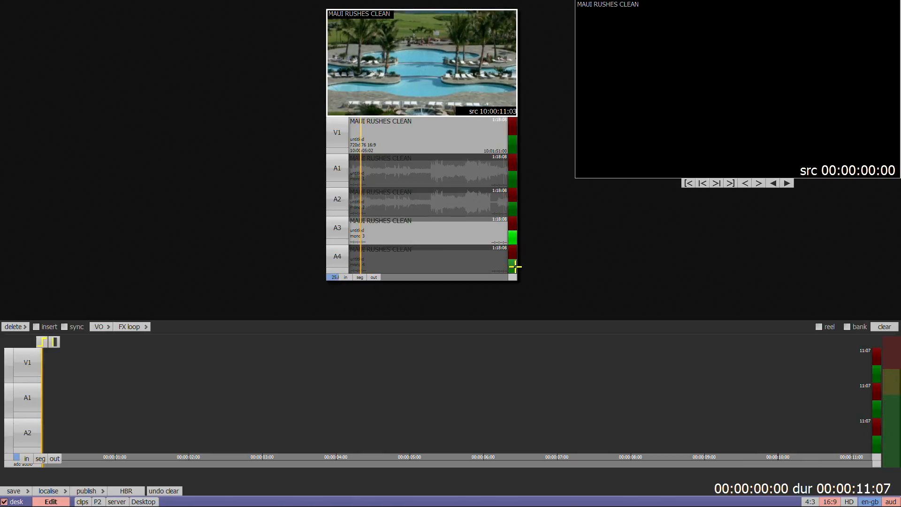
click(514, 266)
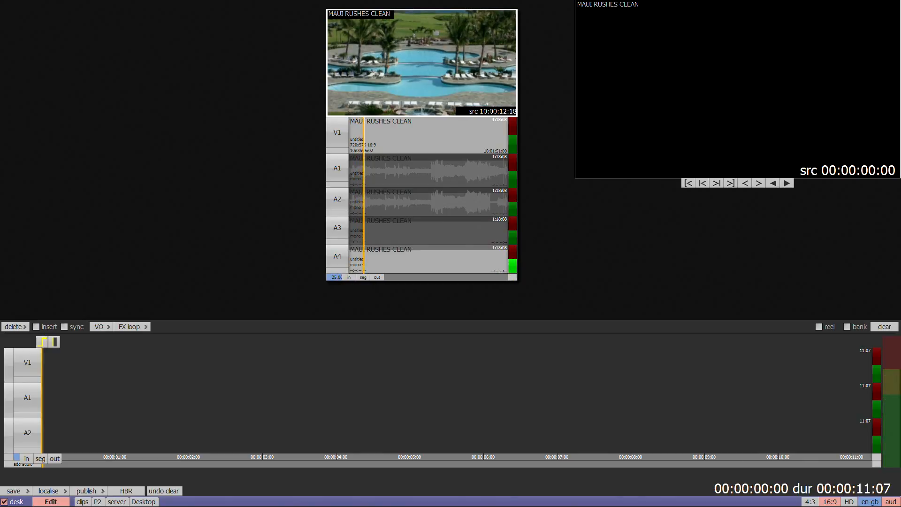
click(515, 186)
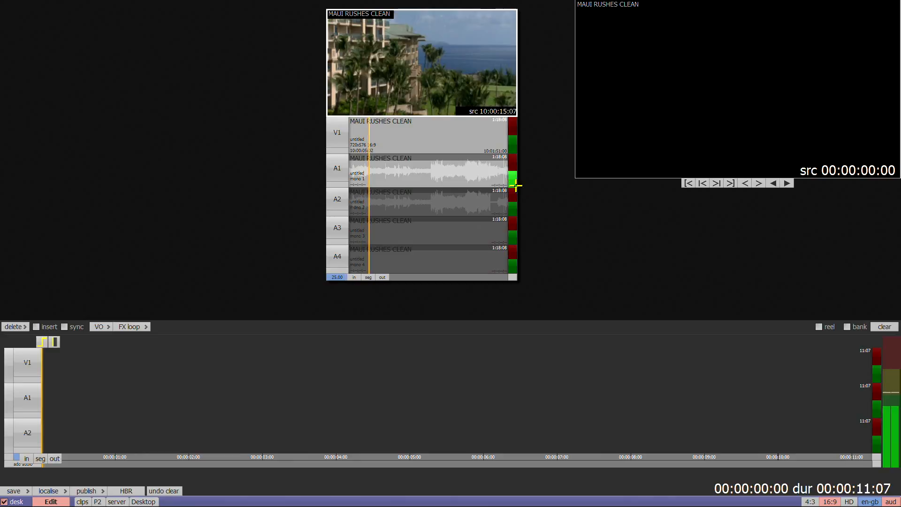
click(514, 205)
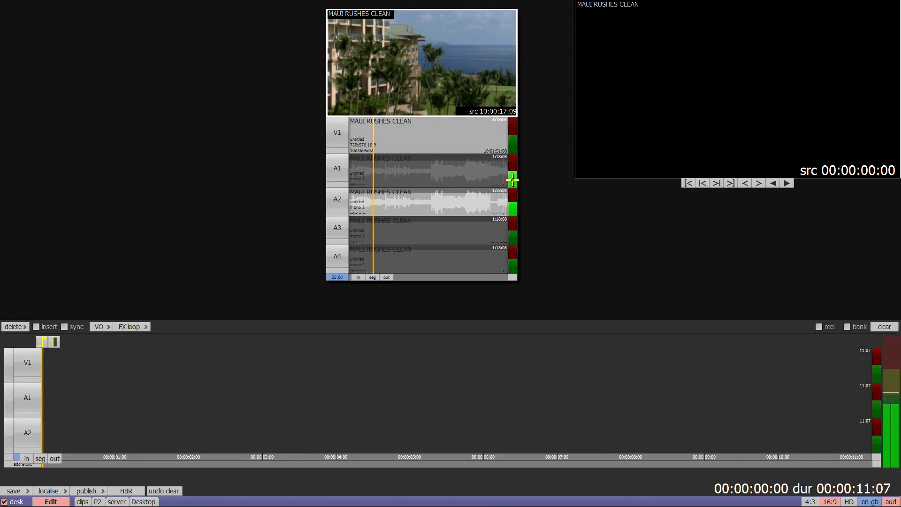
click(513, 179)
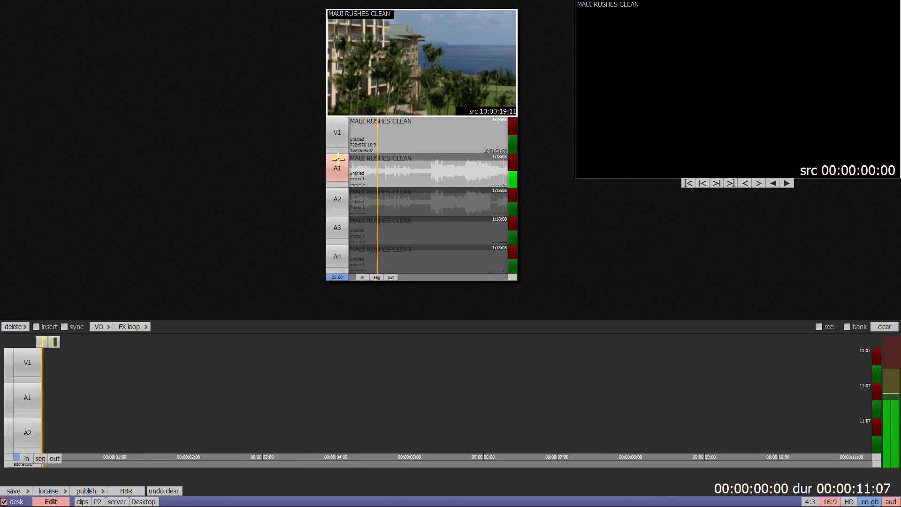
Step: Enable source tracks V1 and A1 and timeline tracks V1 and A2 for the edit
click(338, 132)
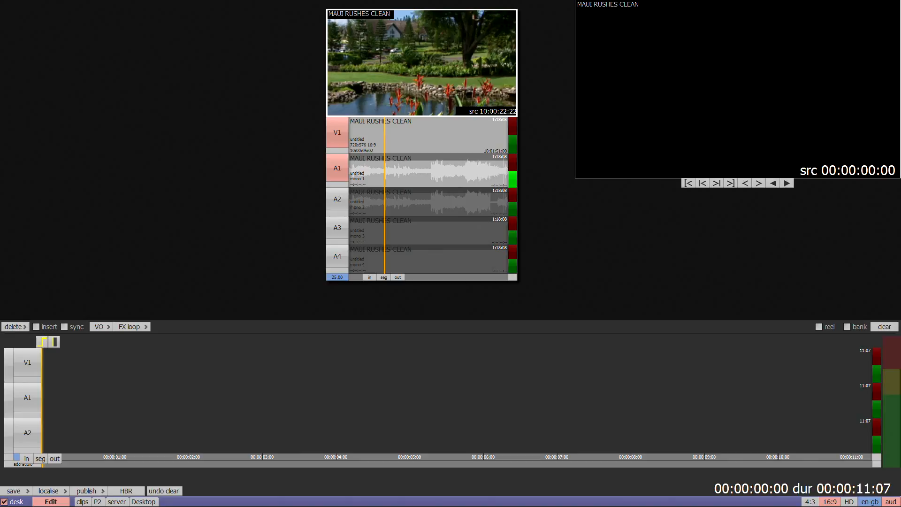
click(27, 429)
click(29, 359)
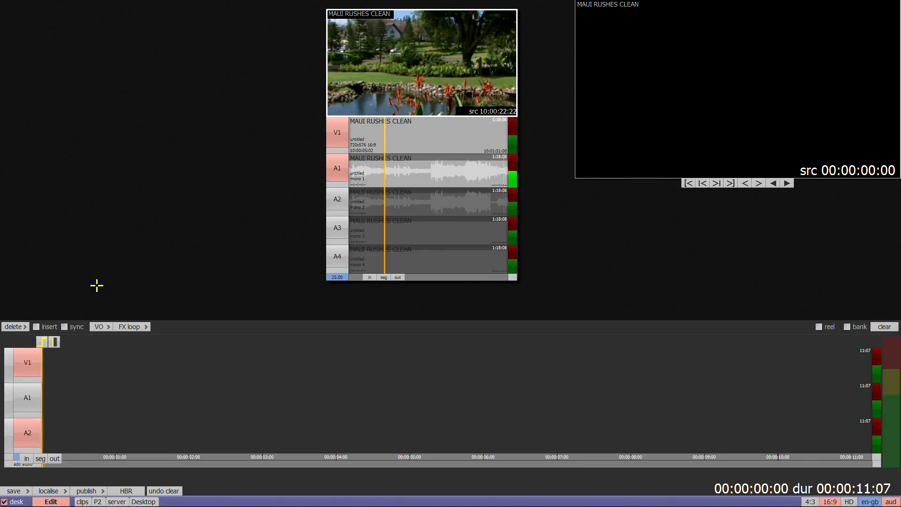
Step: Mark the pond garden shot from 10:00:22:22 to 10:00:25:06 in the source and overwrite it onto the timeline
drag(358, 103, 321, 103)
click(412, 98)
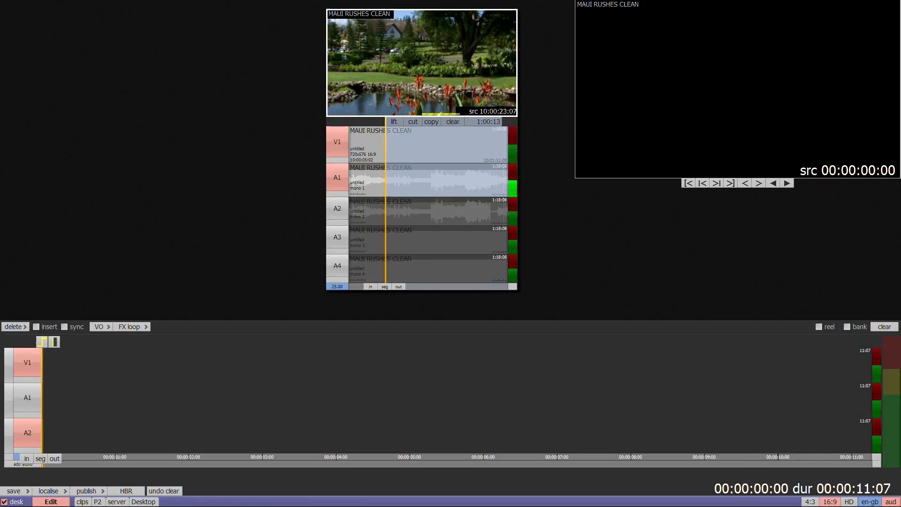
click(439, 112)
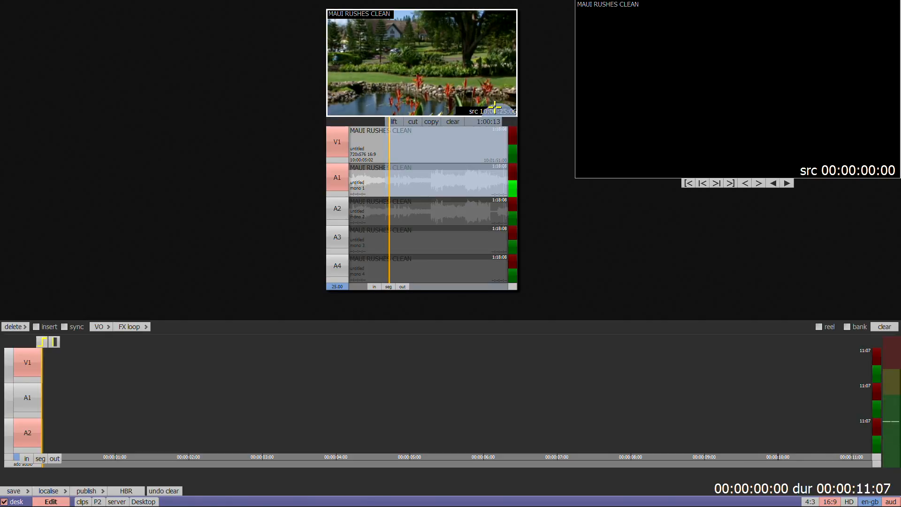
drag(498, 109, 524, 109)
key(b)
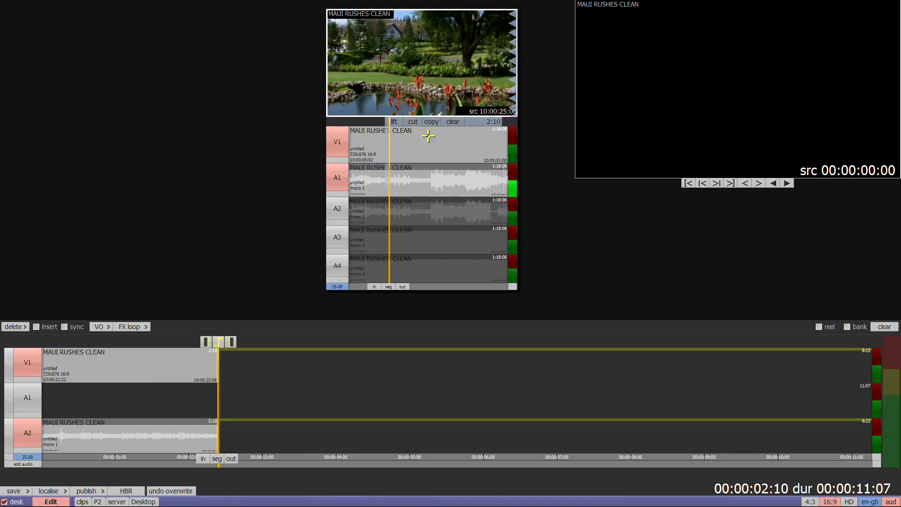
Step: Mark the red flowers and palms shot from 10:00:36:12 to 10:00:38:09 and overwrite it after the first timeline segment
click(412, 177)
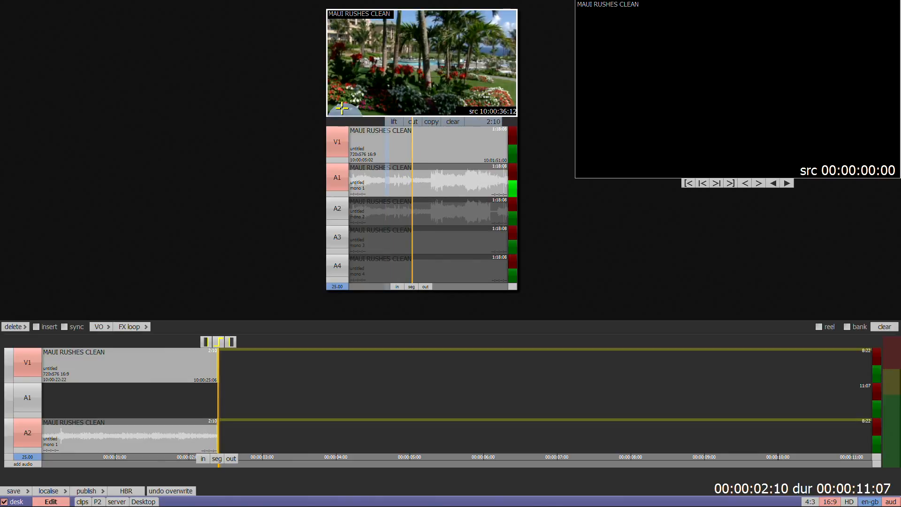
drag(345, 109, 328, 109)
key(space)
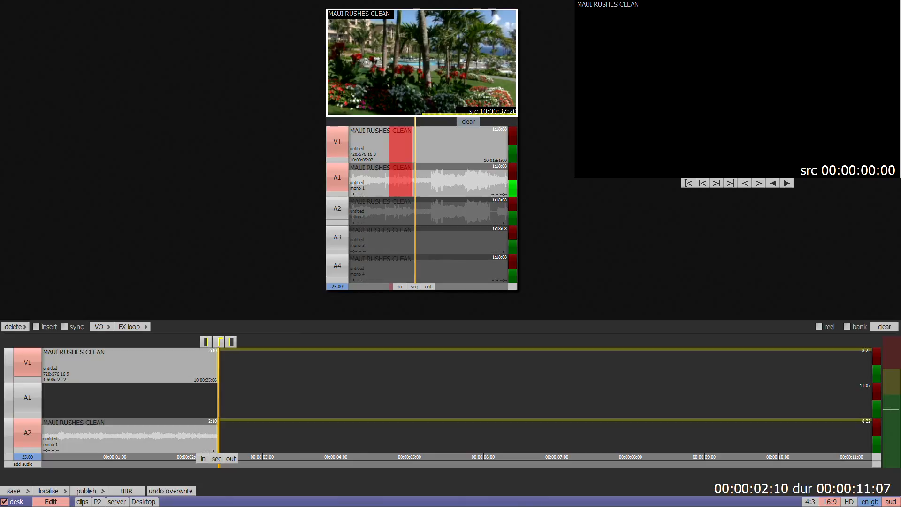
key(space)
drag(491, 108, 516, 111)
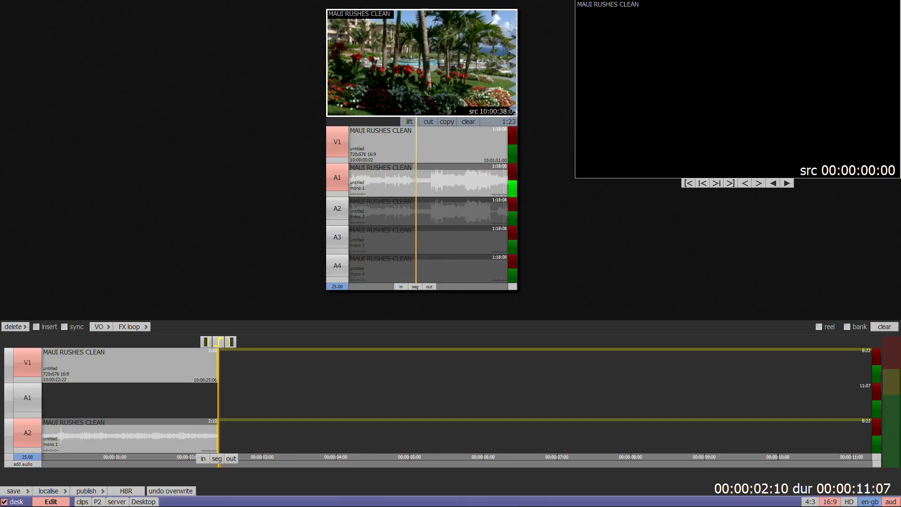
key(b)
Step: Mark the white blossom shot from 10:01:06:00 to 10:01:08:18 and overwrite it as the third timeline segment
mouse_move(446, 187)
mouse_down()
mouse_move(454, 186)
mouse_move(447, 186)
mouse_up()
drag(356, 104, 328, 108)
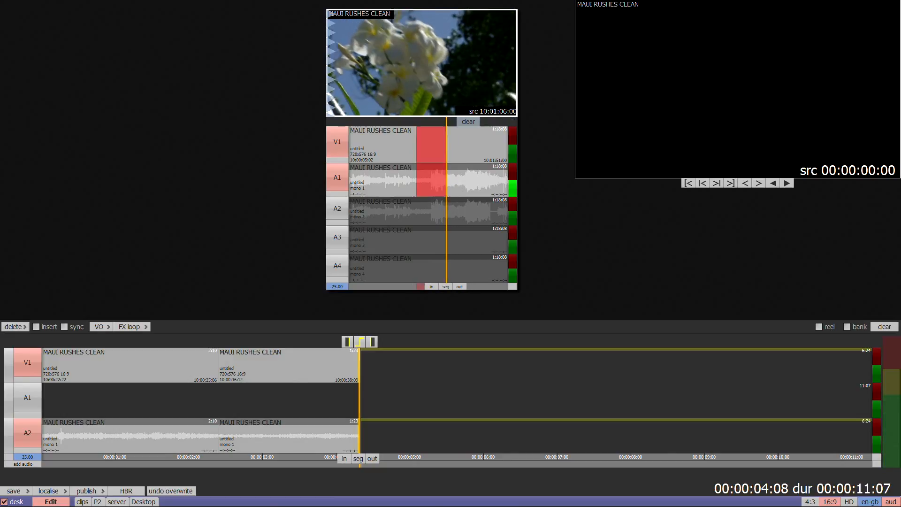
click(425, 93)
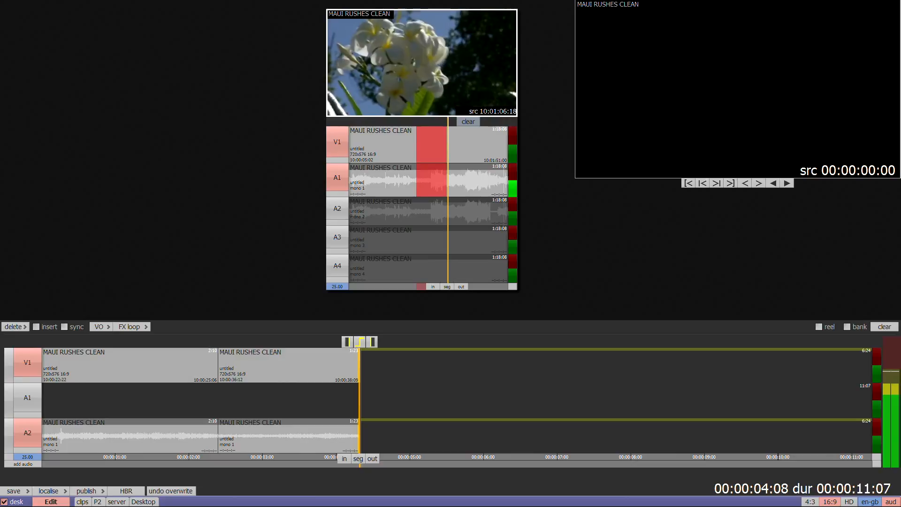
mouse_move(425, 97)
mouse_down()
mouse_move(493, 102)
mouse_move(430, 100)
mouse_up()
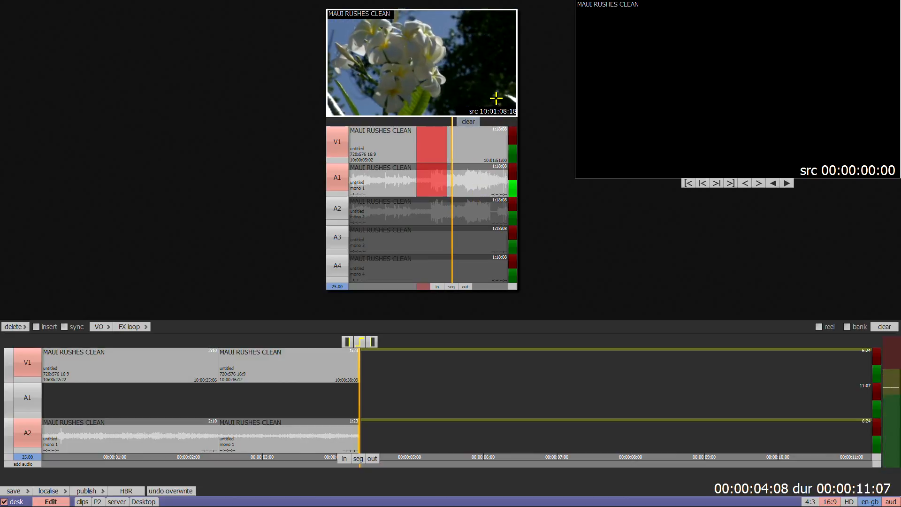
drag(499, 99, 519, 100)
key(b)
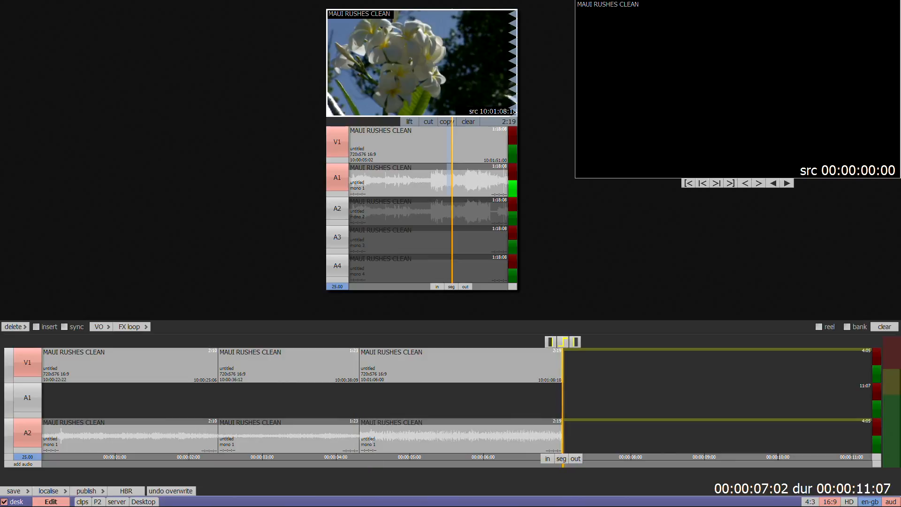
Step: Scrub through the three edited segments on the timeline and play the sequence
drag(111, 400, 548, 408)
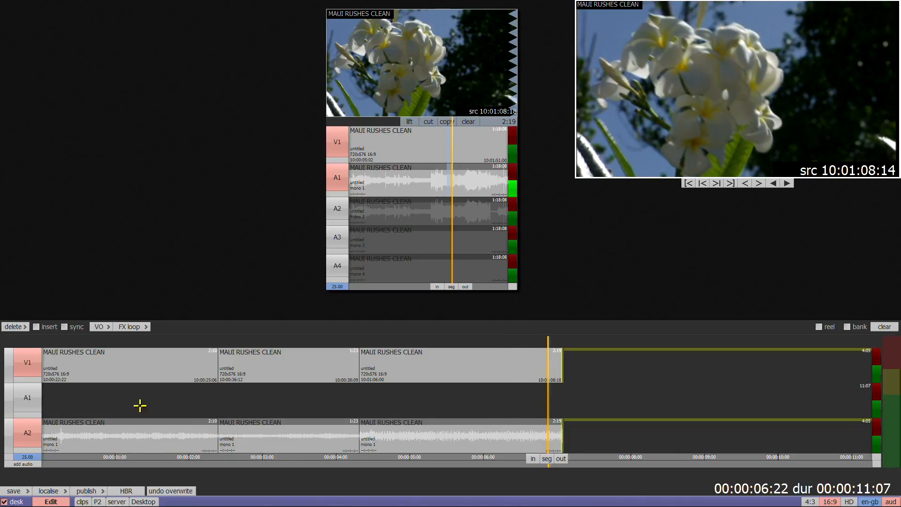
click(97, 421)
click(733, 134)
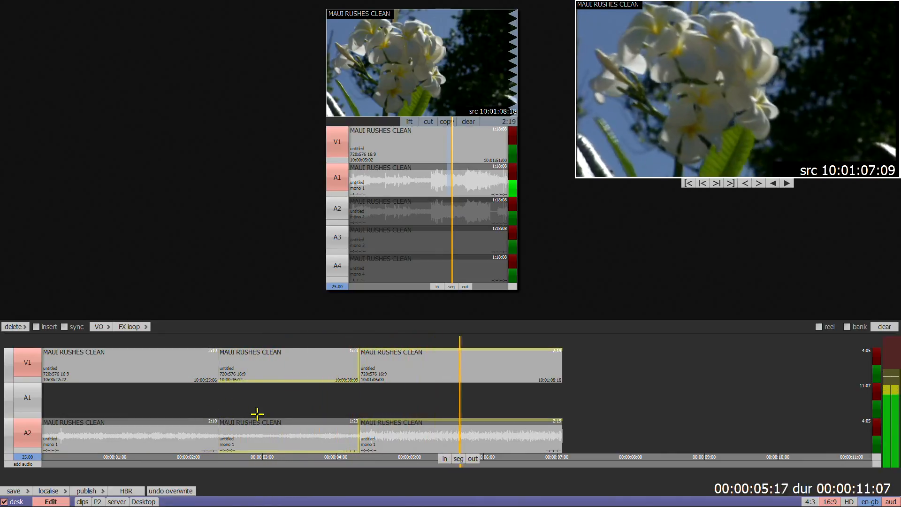
Step: Adjust the audio level of the third segment on timeline track A2 and stop playback
drag(387, 420, 440, 433)
click(341, 431)
key(space)
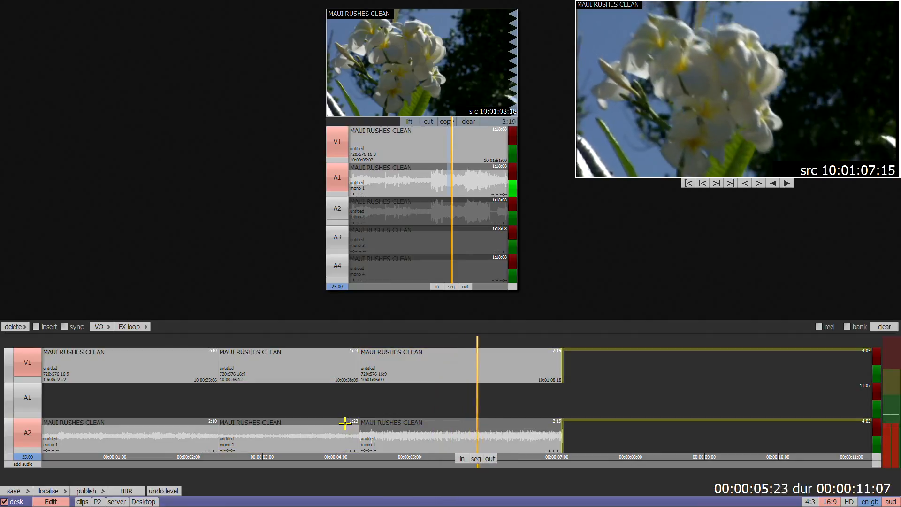
Step: Play the timeline from the second segment and the first segment to listen to the A2 audio level
click(234, 445)
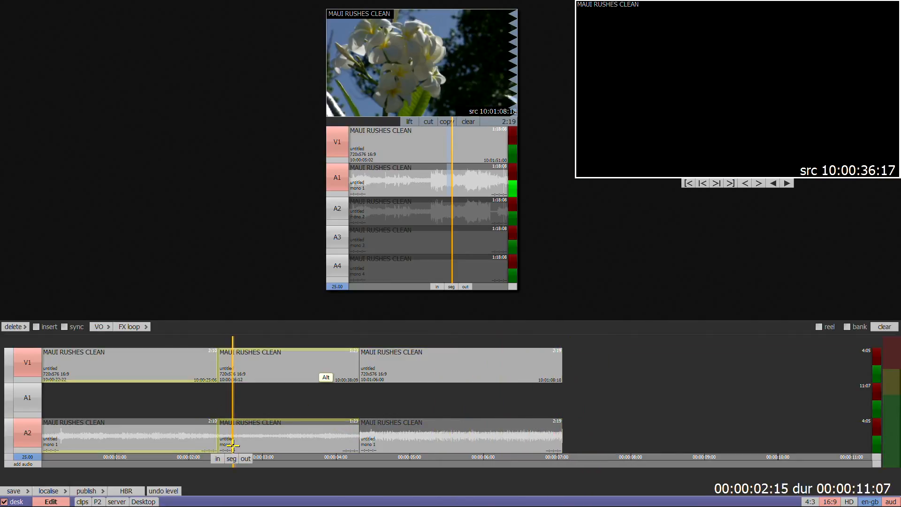
key(space)
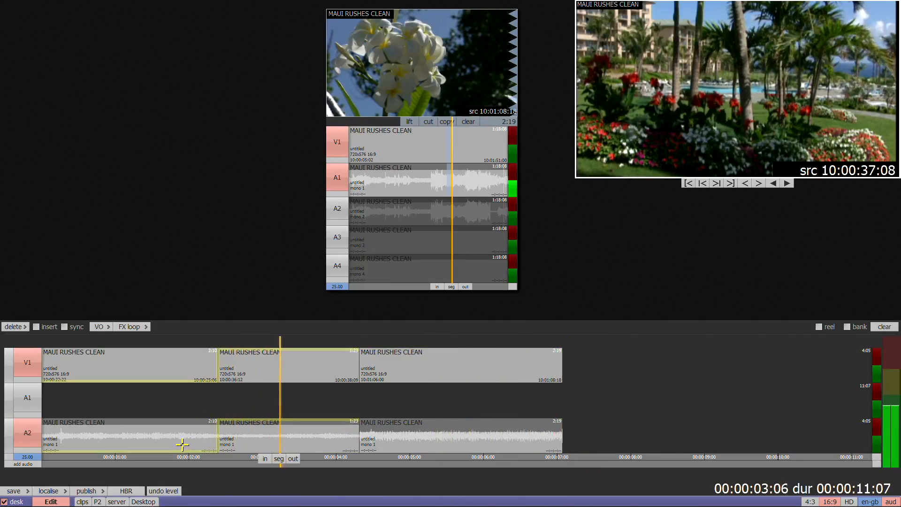
click(150, 436)
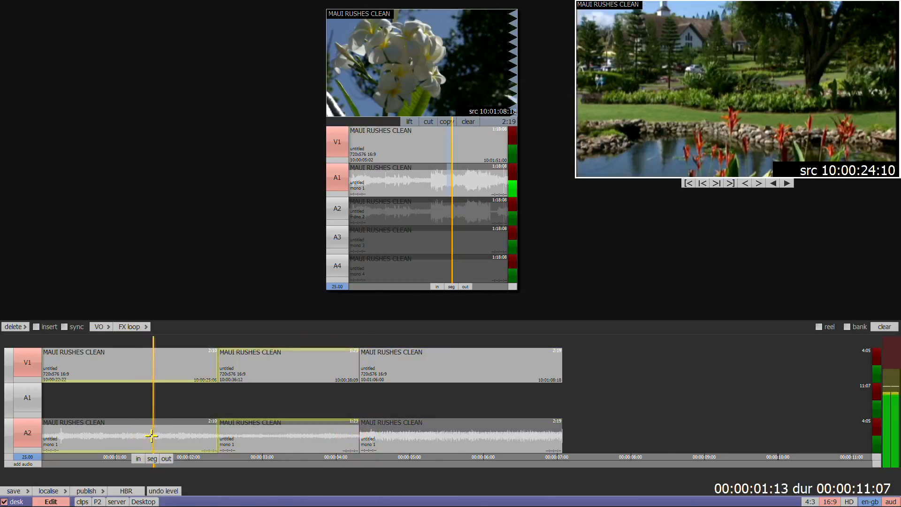
Step: Adjust the audio level of the first segment on timeline track A2 and stop playback
key(space)
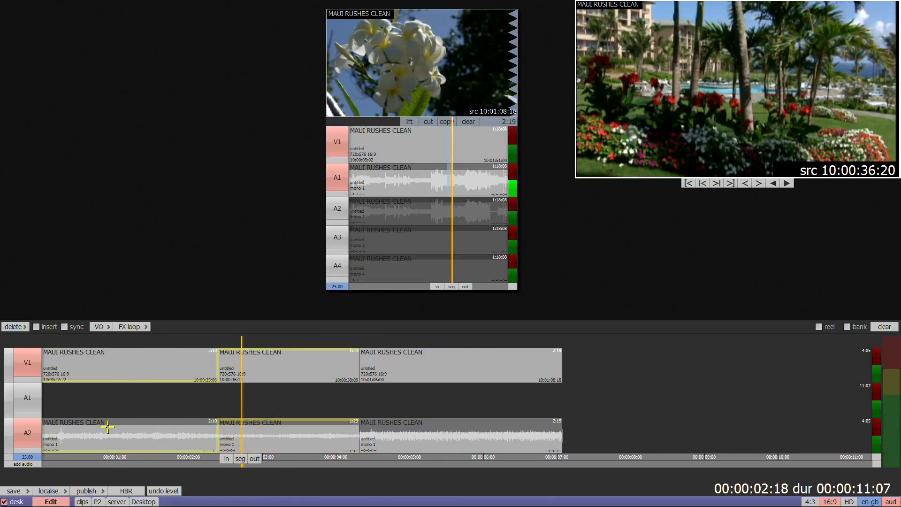
ctrl+click(116, 427)
ctrl+click(130, 426)
key(space)
Step: Apply 5-frame V audio fades at both edit points between the three segments on timeline track A2
double_click(219, 433)
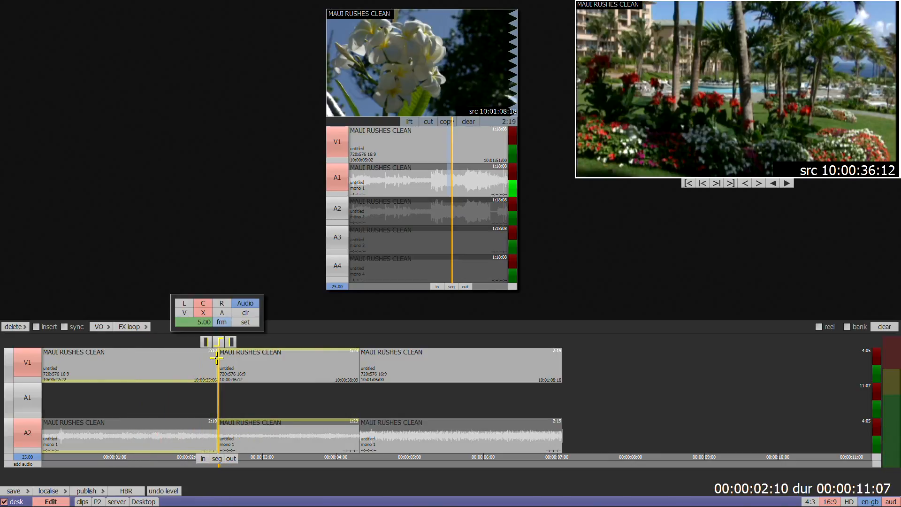
click(187, 312)
double_click(360, 426)
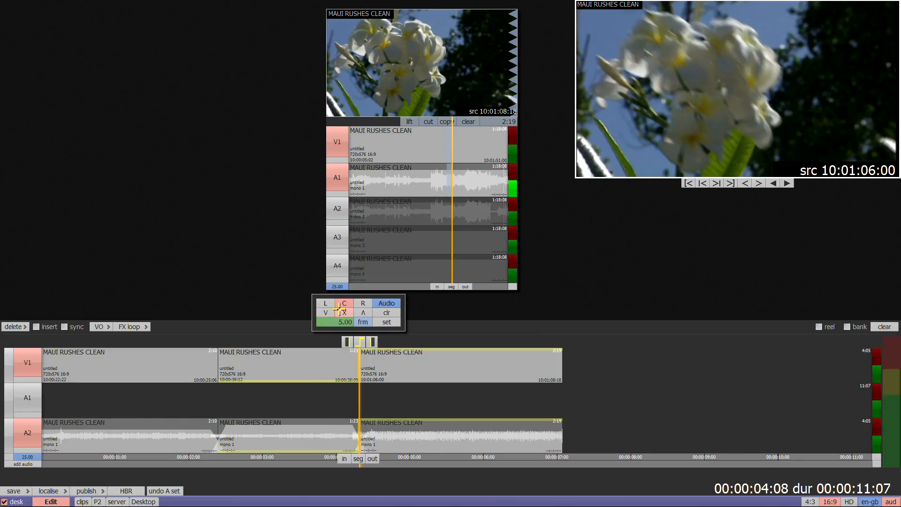
Step: Make A1 the only active timeline track and go to the start of the sequence
click(323, 452)
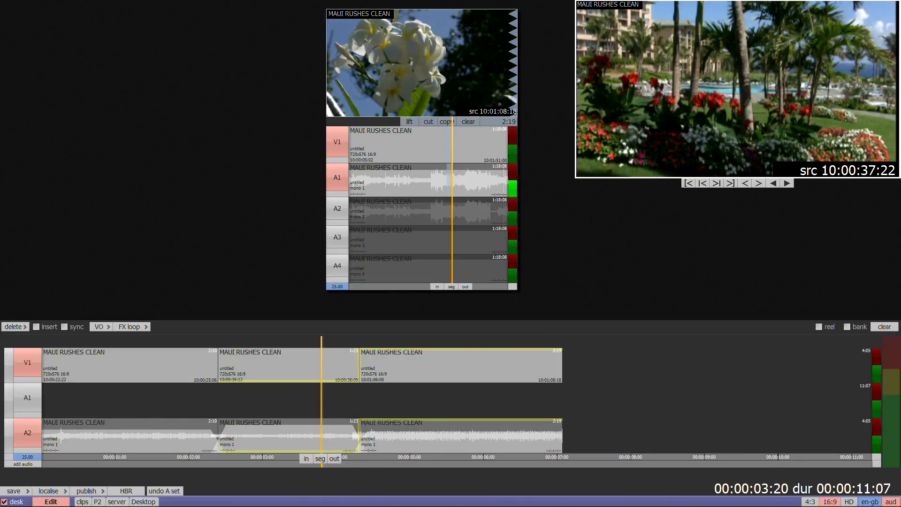
click(28, 362)
click(27, 398)
click(32, 429)
key(Home)
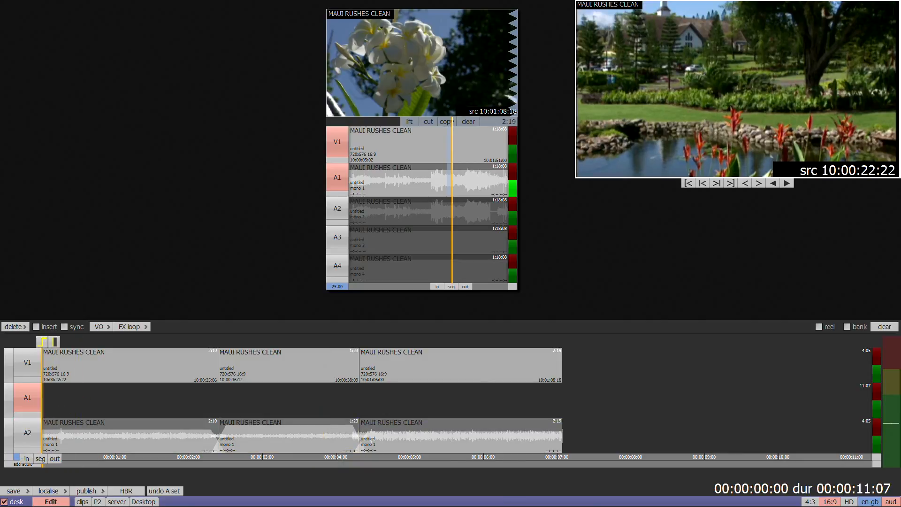
Step: Record a mono voiceover from the PC input onto timeline track A1
click(96, 327)
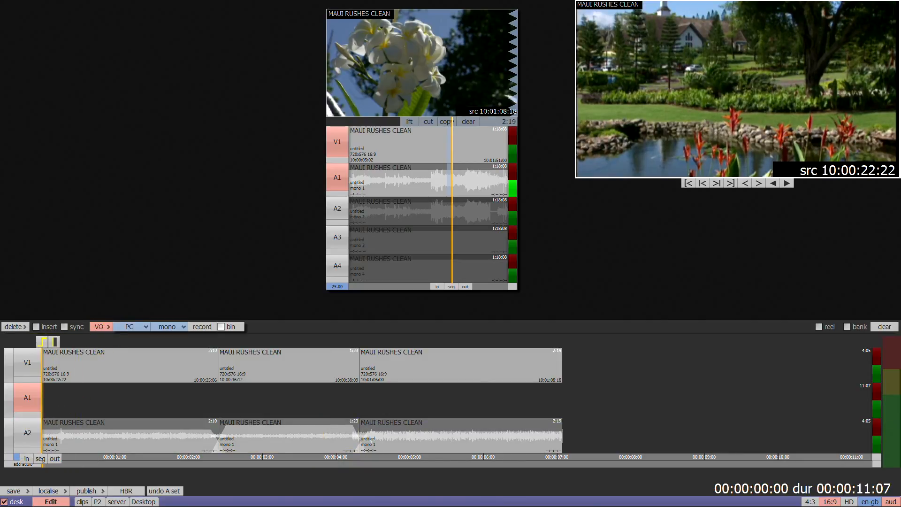
click(202, 327)
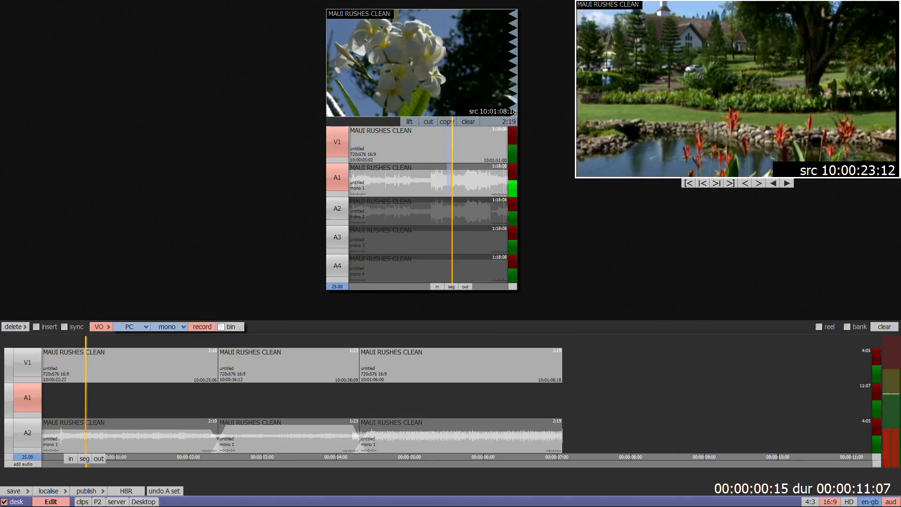
click(205, 326)
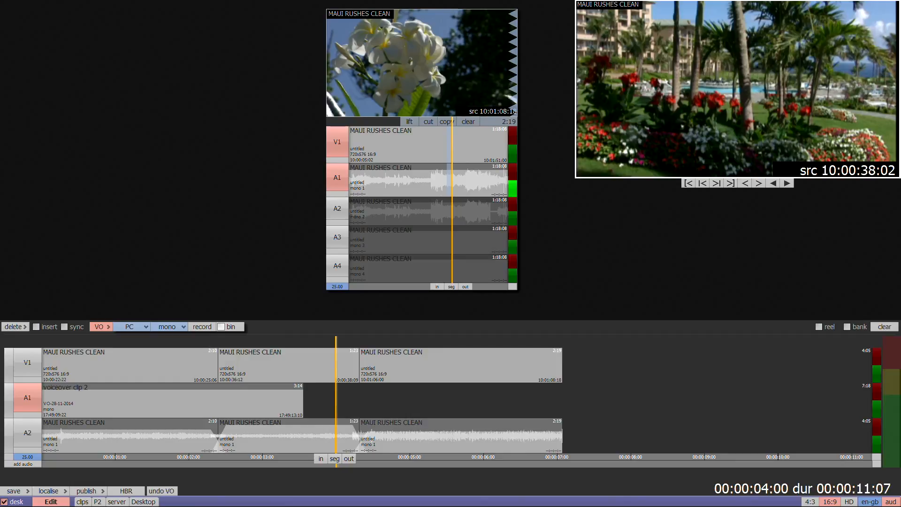
Step: Mute timeline track A2 and unmute it again
click(875, 426)
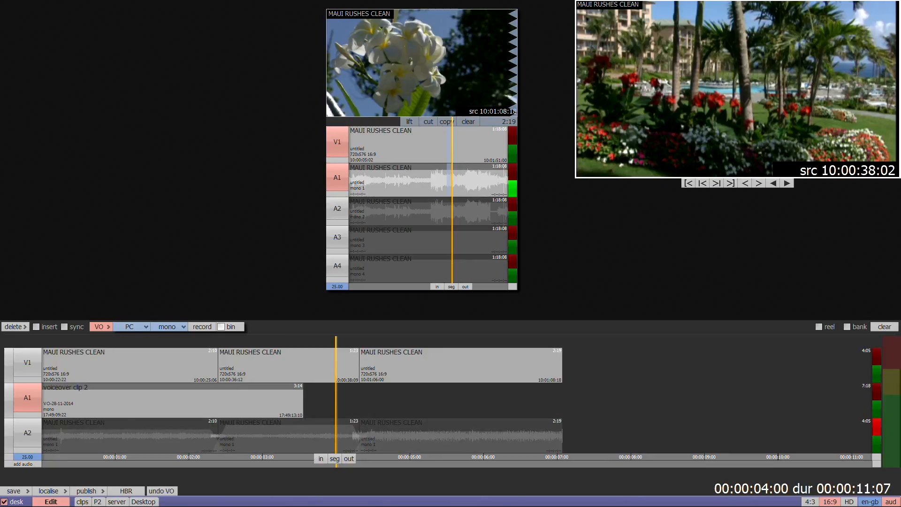
click(882, 412)
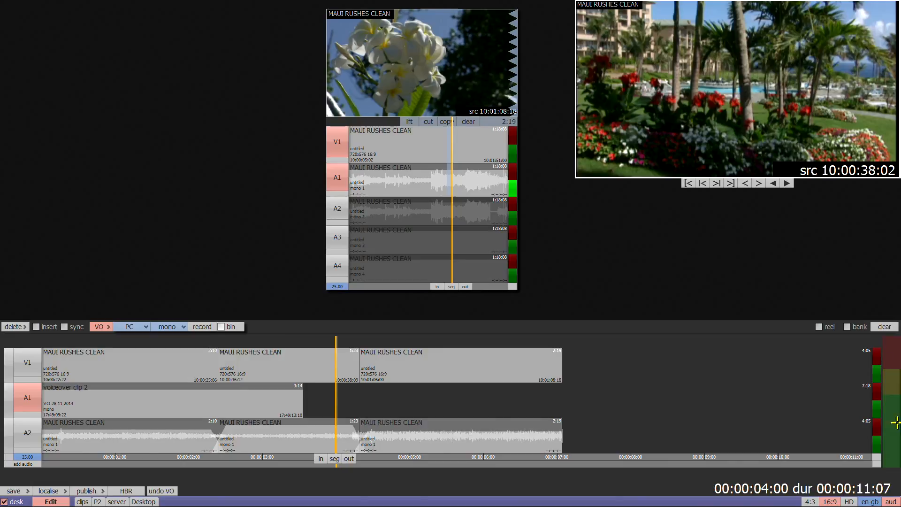
Step: Vary the timeline duration, ending with a value of 0 to trim it to the length of the edited material
drag(844, 489, 855, 489)
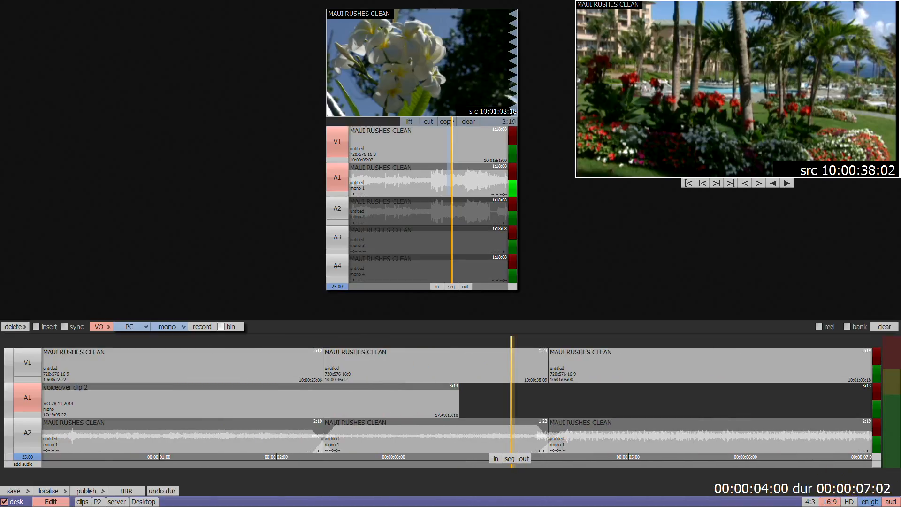
drag(857, 487, 848, 493)
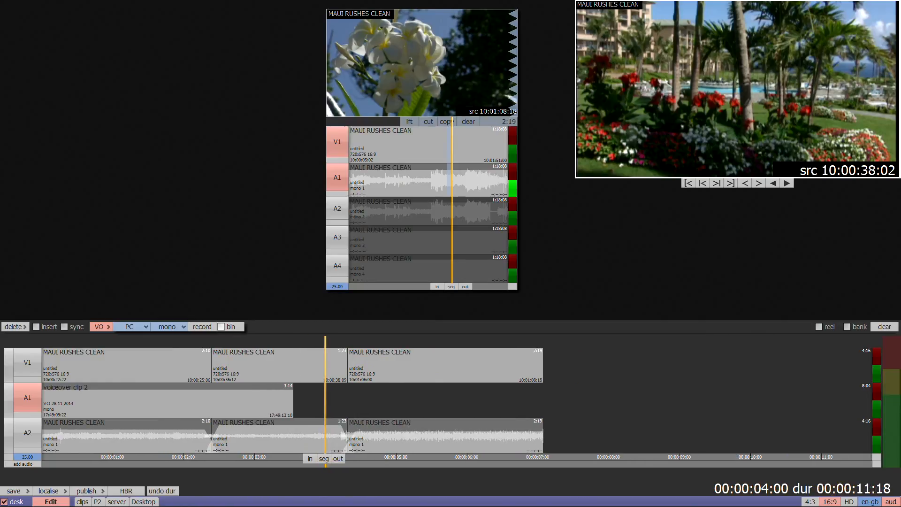
click(855, 490)
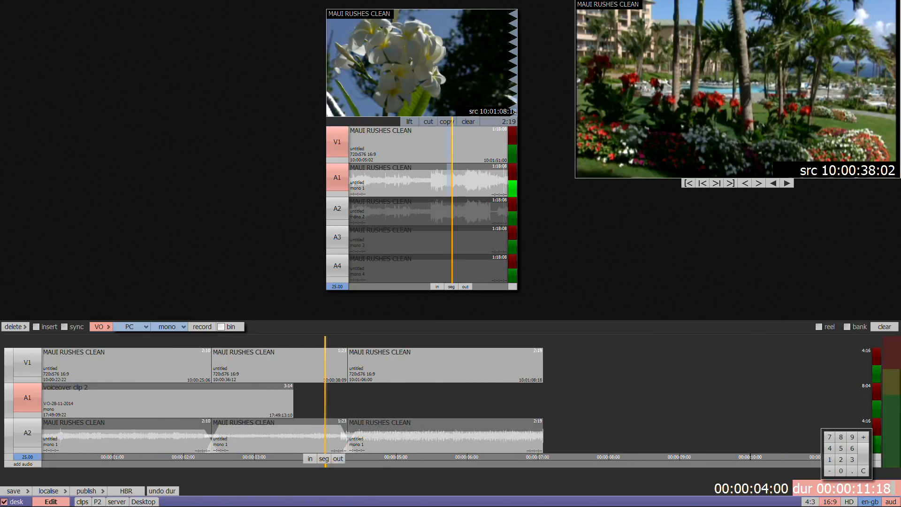
click(841, 471)
key(Return)
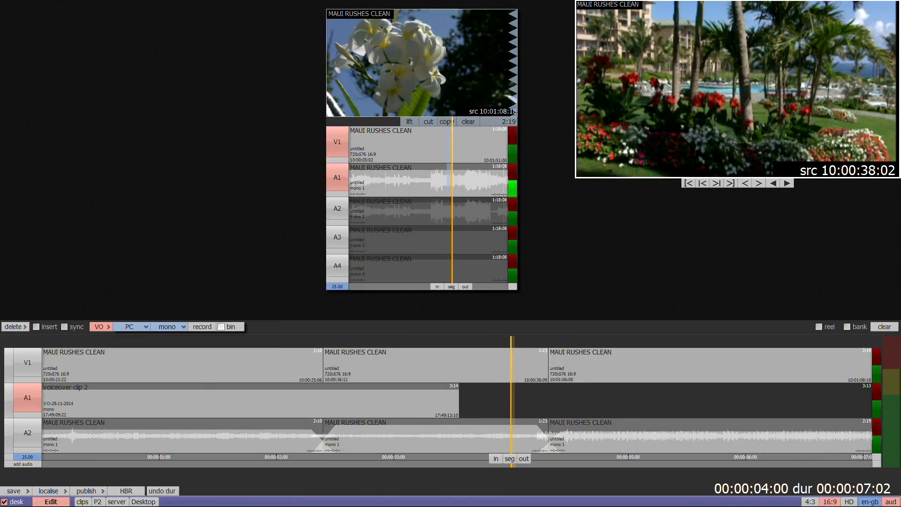
Step: Reveal the format and output channel settings of the timeline tracks and hide them again
drag(31, 399, 108, 401)
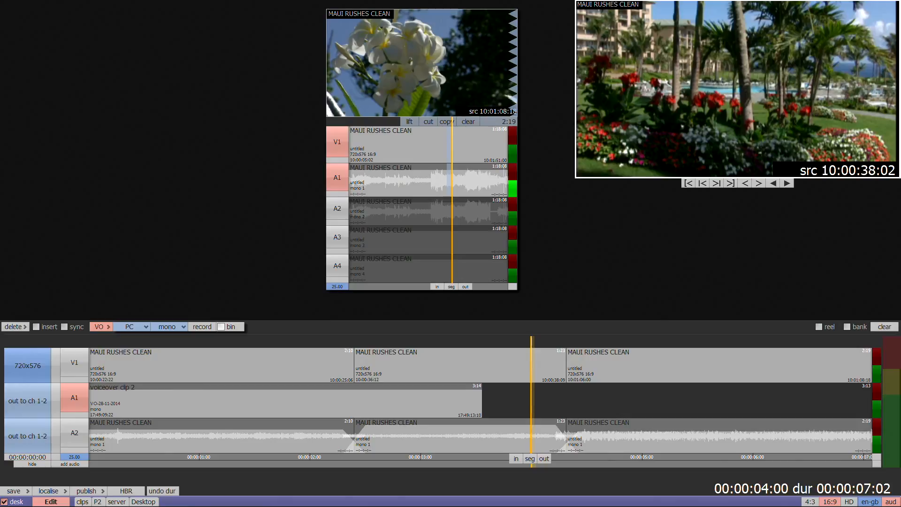
drag(70, 398, 7, 400)
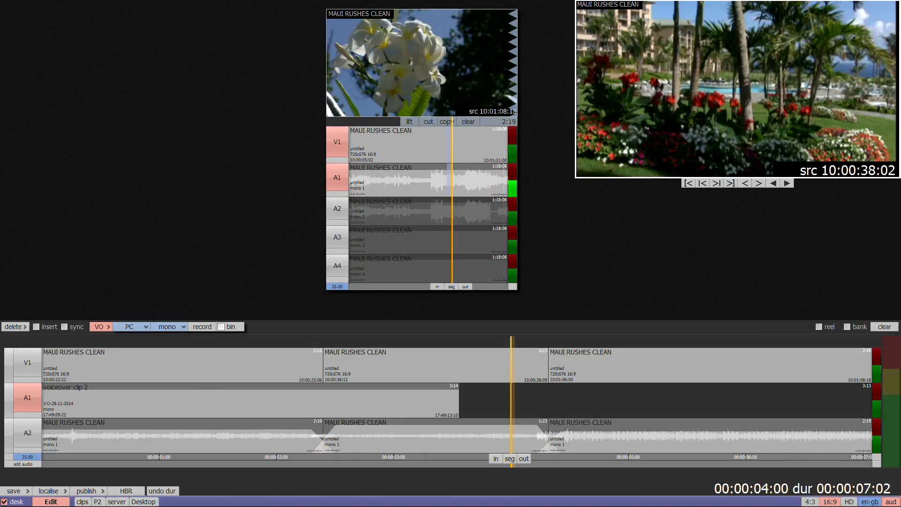
Step: Return to the start of the sequence and title the publication MAUI 3 SHOT EDIT
key(i)
key(Home)
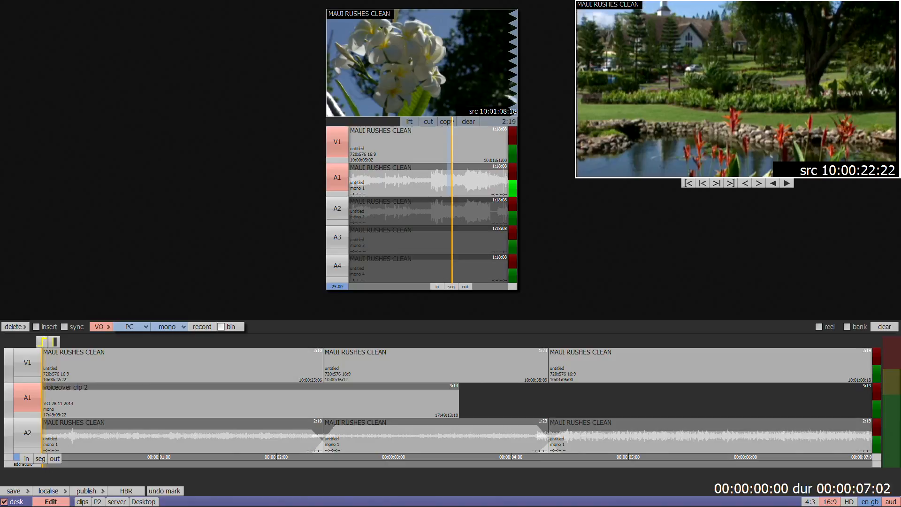
click(87, 491)
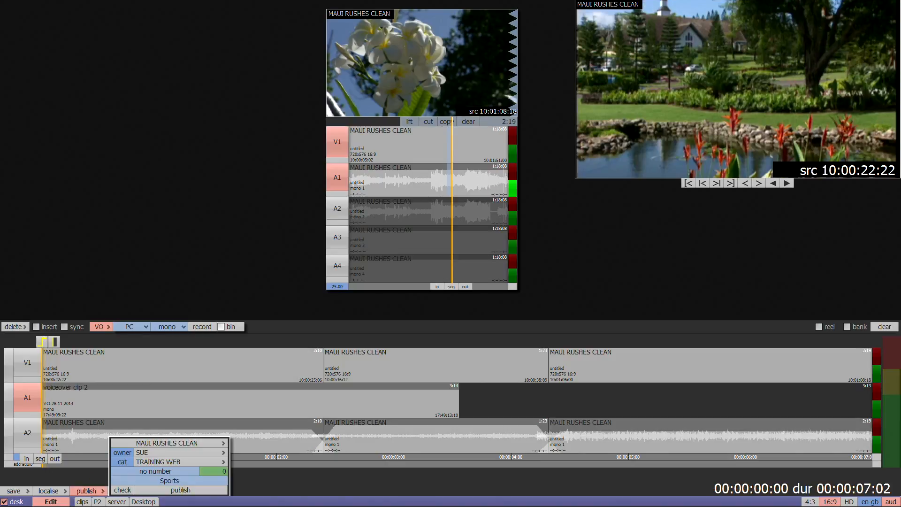
click(178, 444)
key(Caps_Lock)
text(MA)
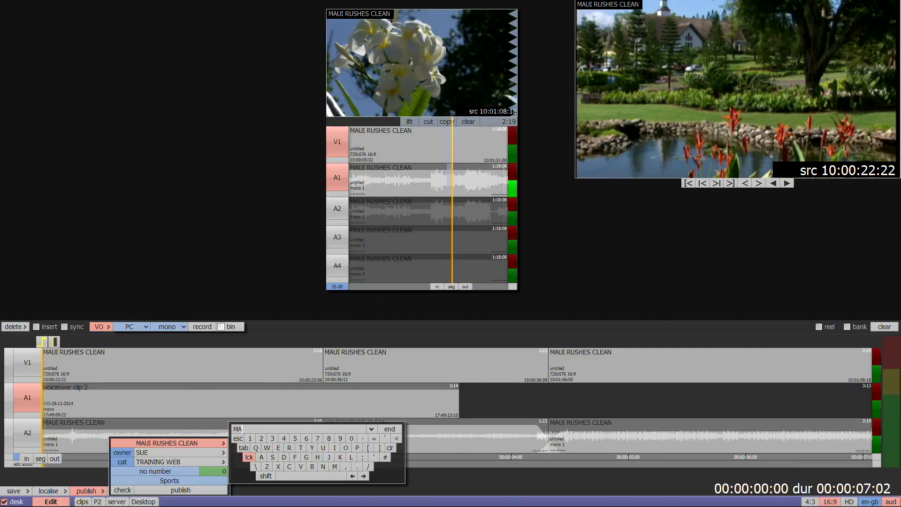
text(UI 3 SHOT EDIT)
key(Return)
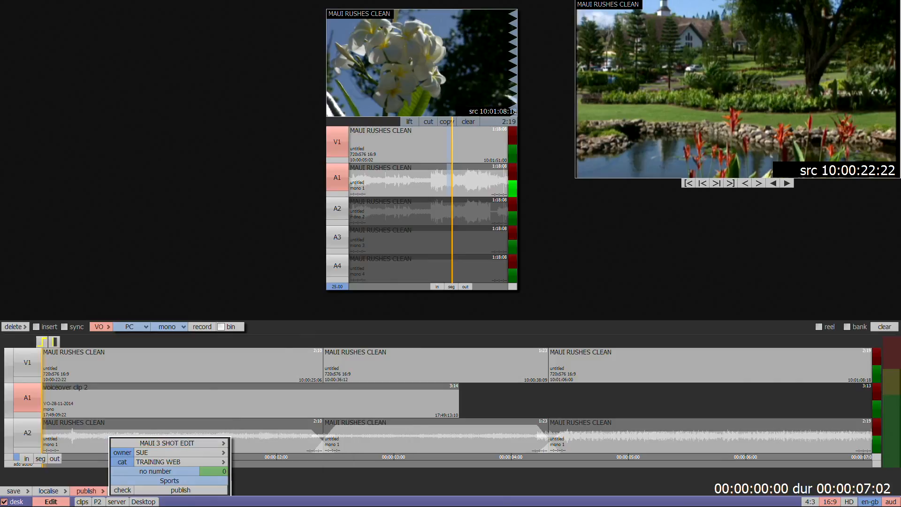
Step: Choose News as the publishing destination and publish the edit
click(211, 481)
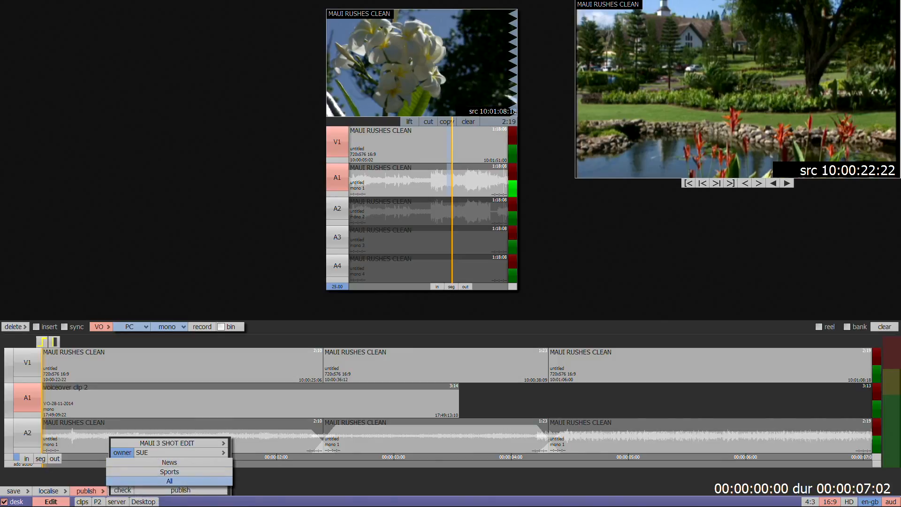
click(211, 480)
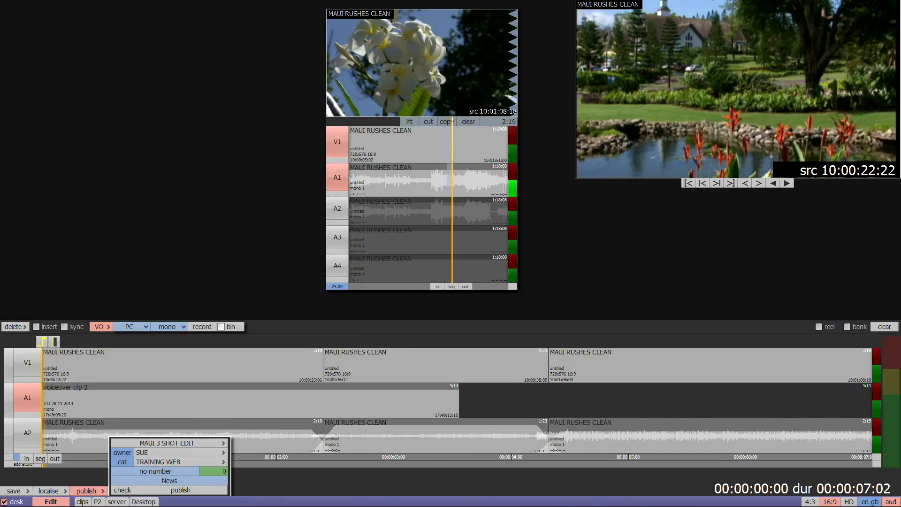
click(203, 491)
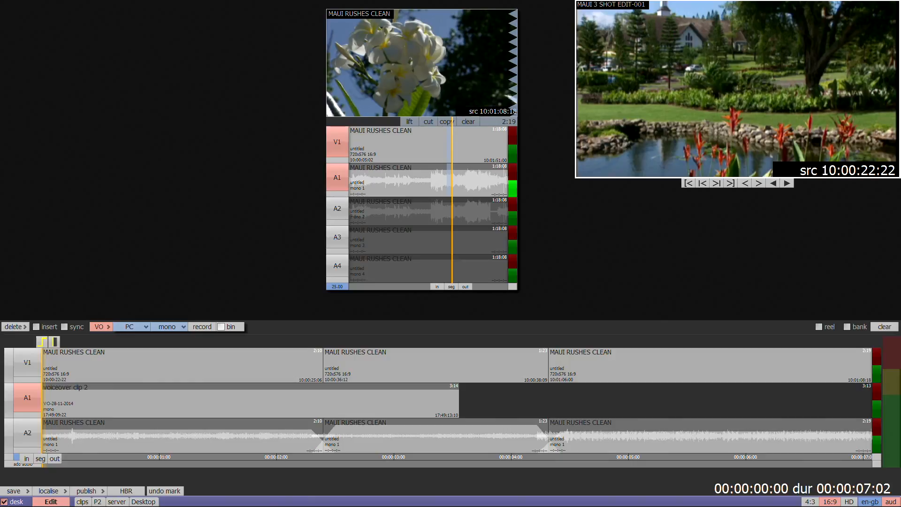
Step: Open the Training 1 server listing, clear the "mau" search filter and refresh the list for all clips
click(117, 501)
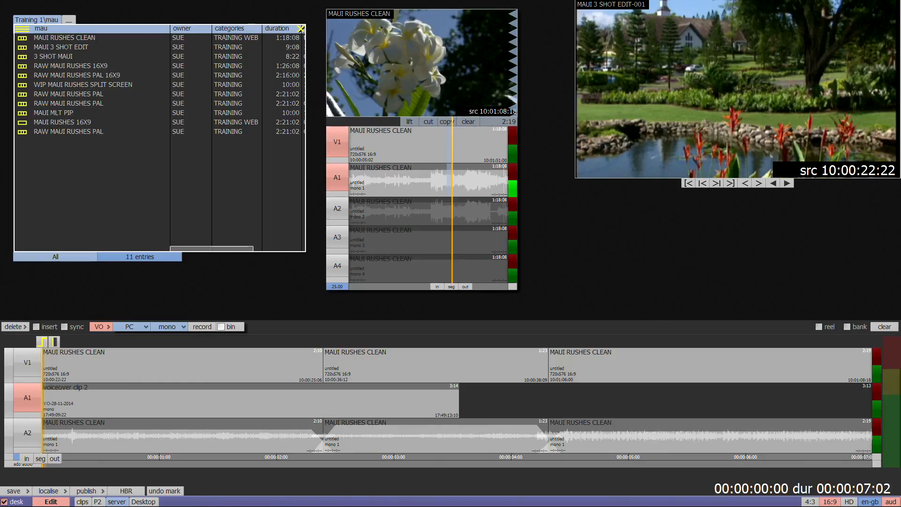
click(26, 19)
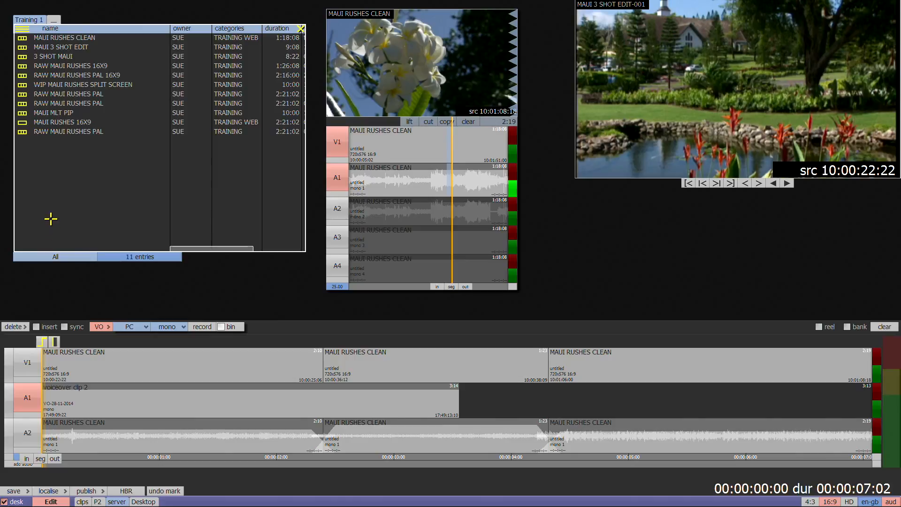
click(72, 256)
click(71, 256)
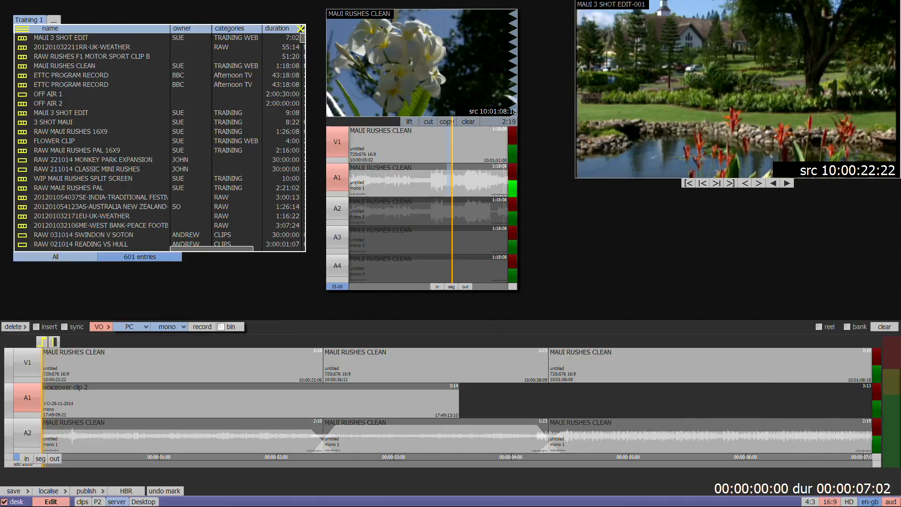
Step: Open the newly published MAUI 3 SHOT EDIT in the server listing to inspect it, and put its viewer away
double_click(23, 38)
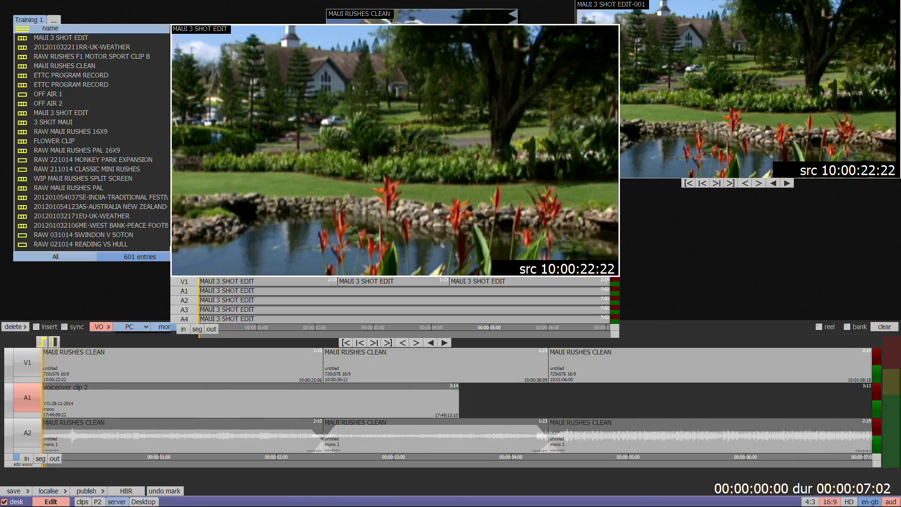
drag(225, 303, 199, 303)
key(Delete)
Step: Clear the timeline and close the MAUI RUSHES CLEAN source viewer
click(877, 326)
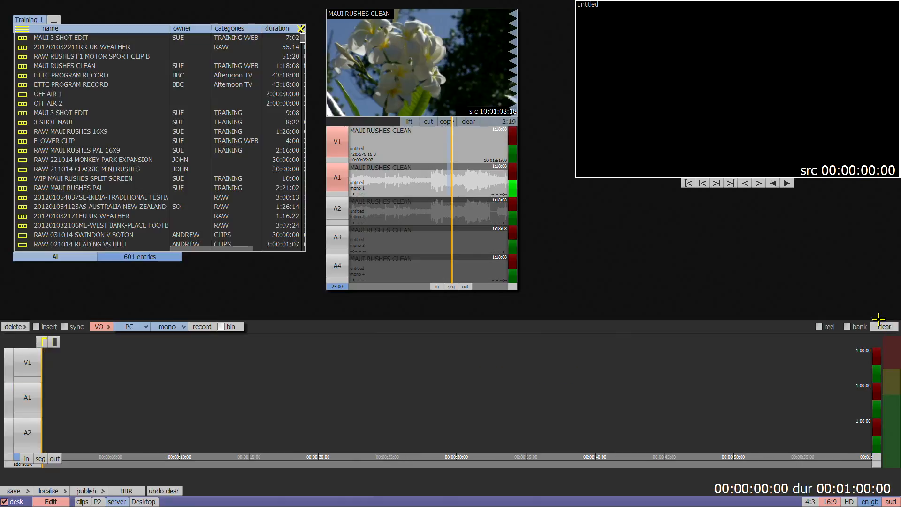
click(511, 14)
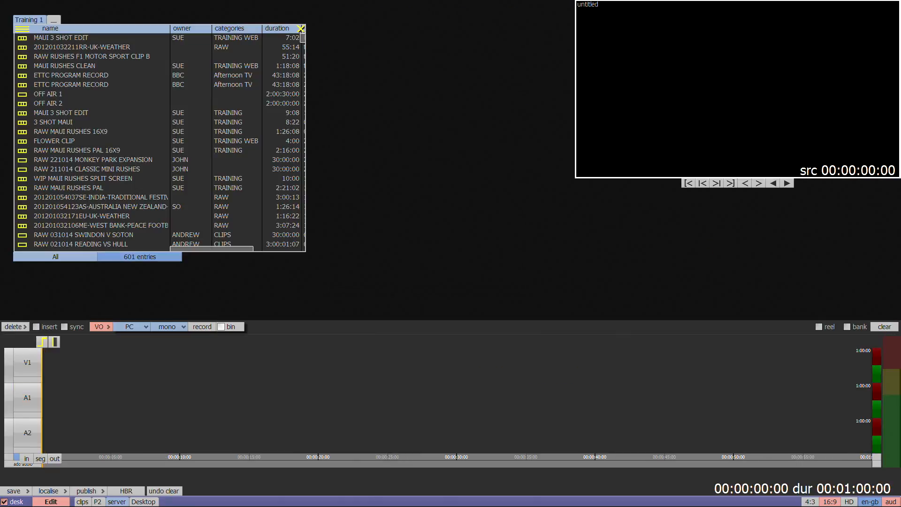